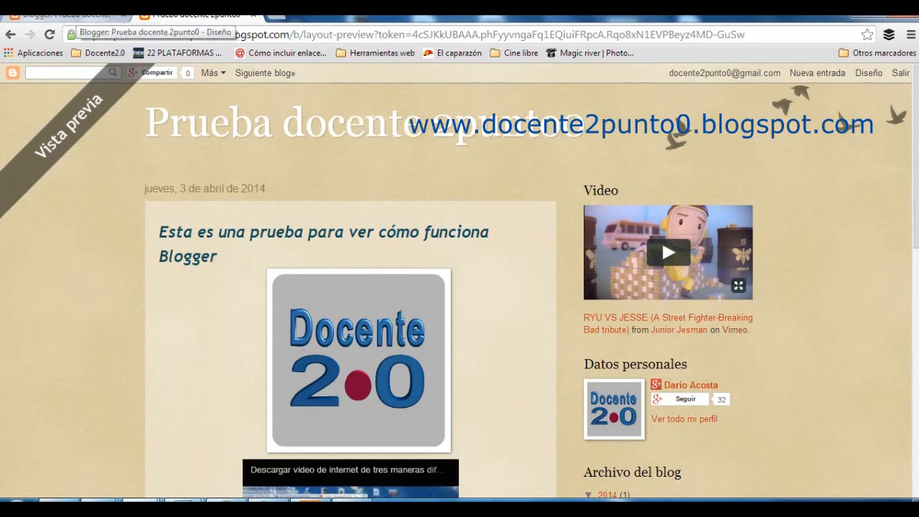
Step: Open the template designer from the blog's layout page and look through the preview of the current Filigrana template
left_click(72, 15)
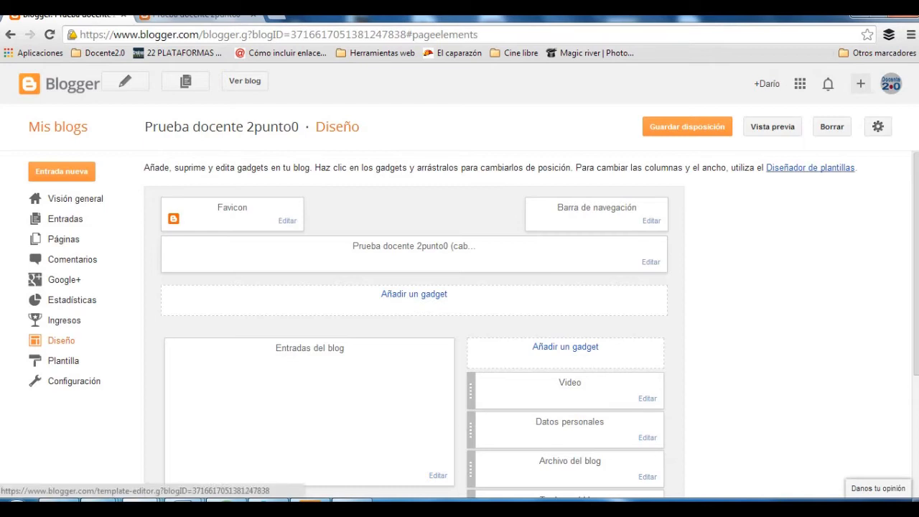
left_click(811, 167)
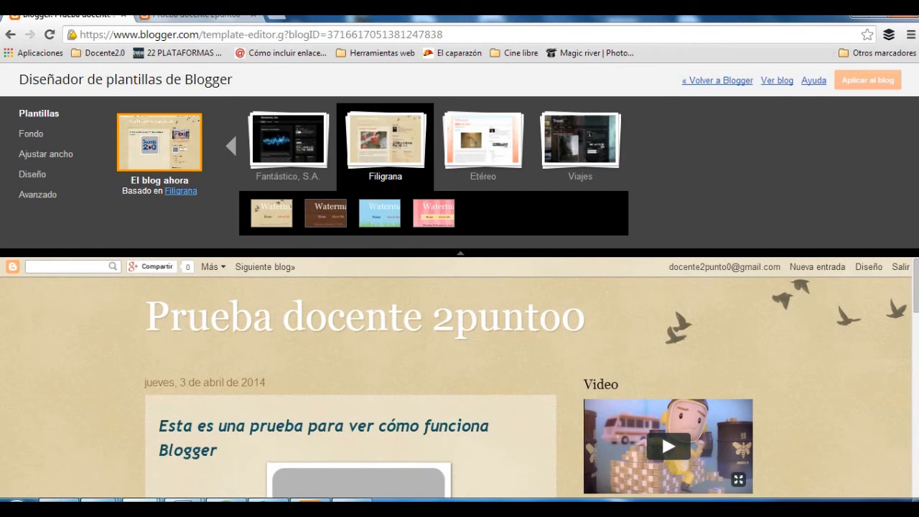
scroll(460, 378, "down", 2)
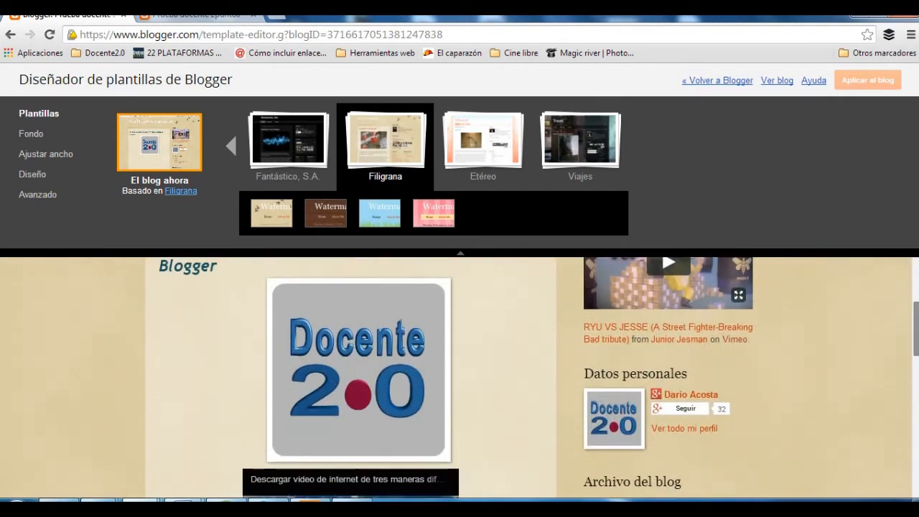
scroll(459, 378, "down", 10)
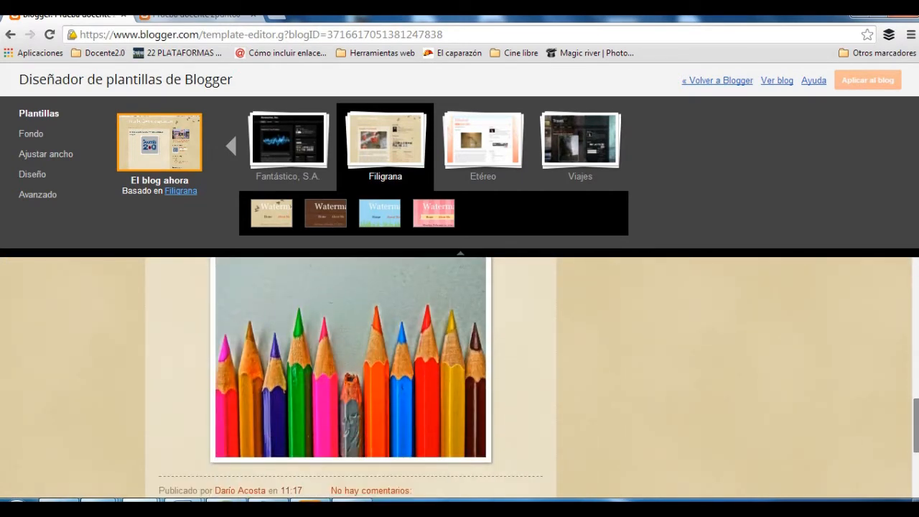
scroll(459, 378, "up", 10)
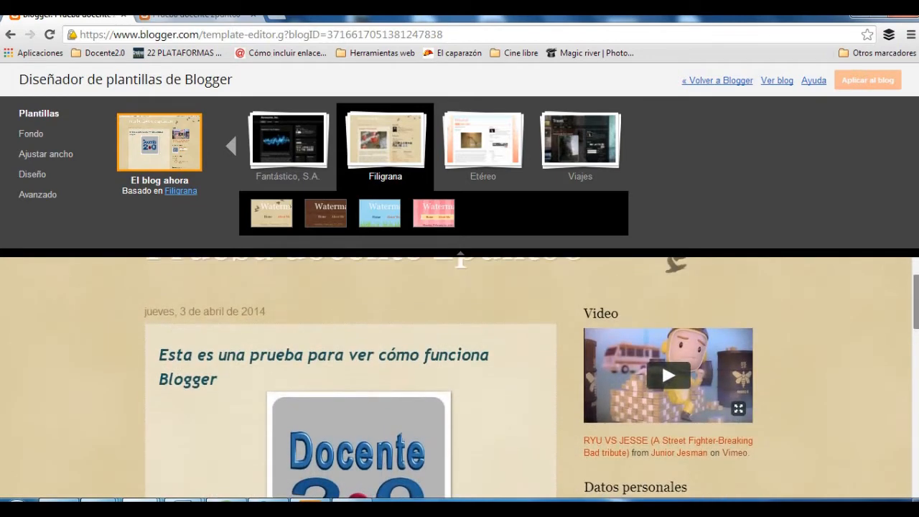
scroll(460, 379, "up", 1)
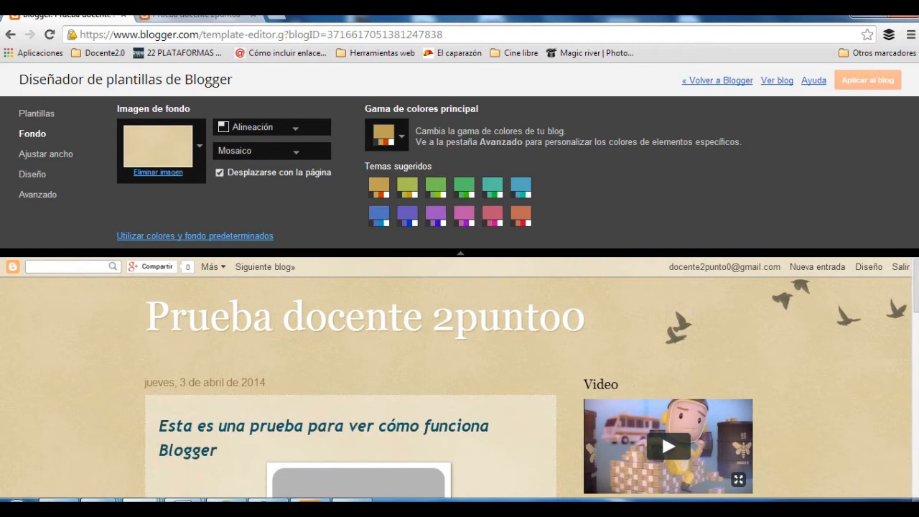
Step: Set the blog's background to the yellow image with dark scratch lines from the Abstracto category and check it in the preview
left_click(158, 147)
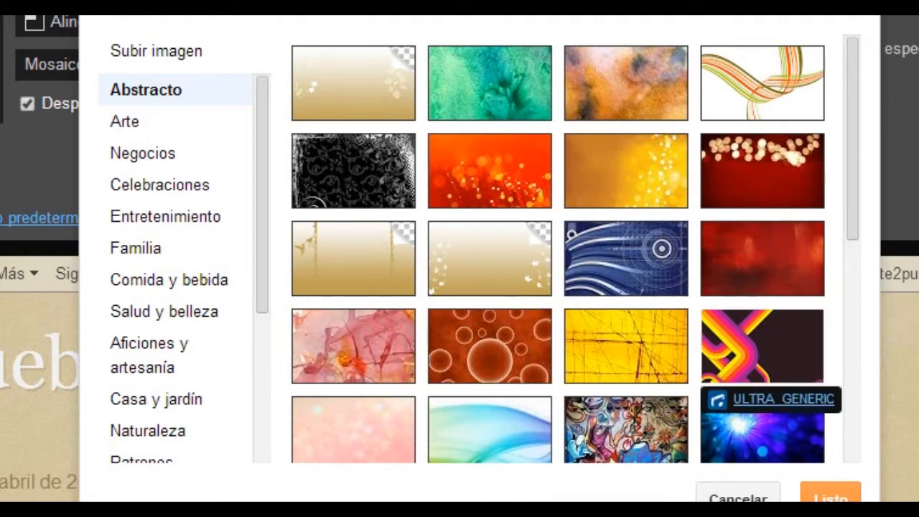
mouse_move(852, 166)
left_mouse_down()
mouse_move(852, 381)
mouse_move(852, 172)
left_mouse_up()
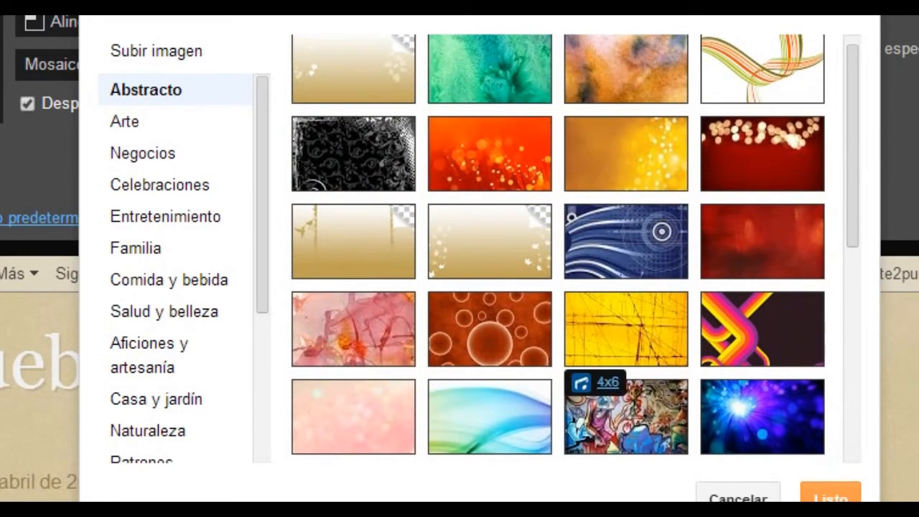
left_click(626, 329)
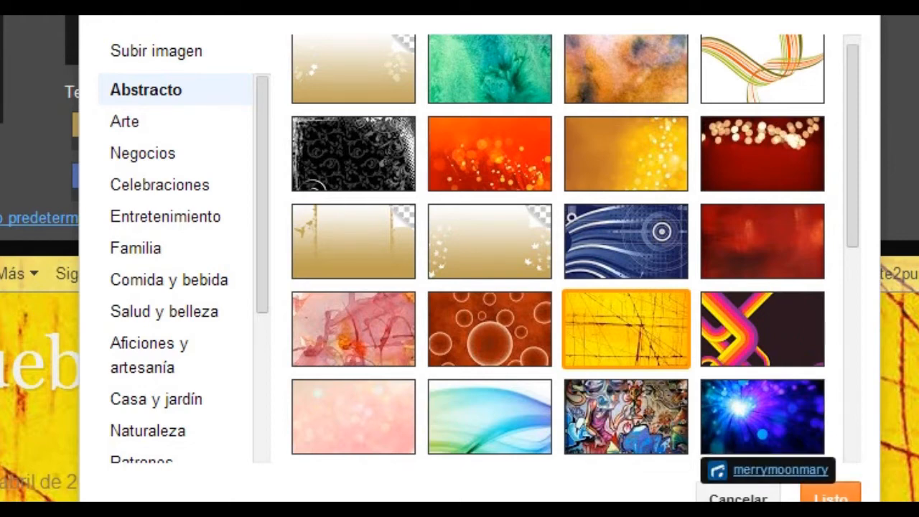
left_click(831, 497)
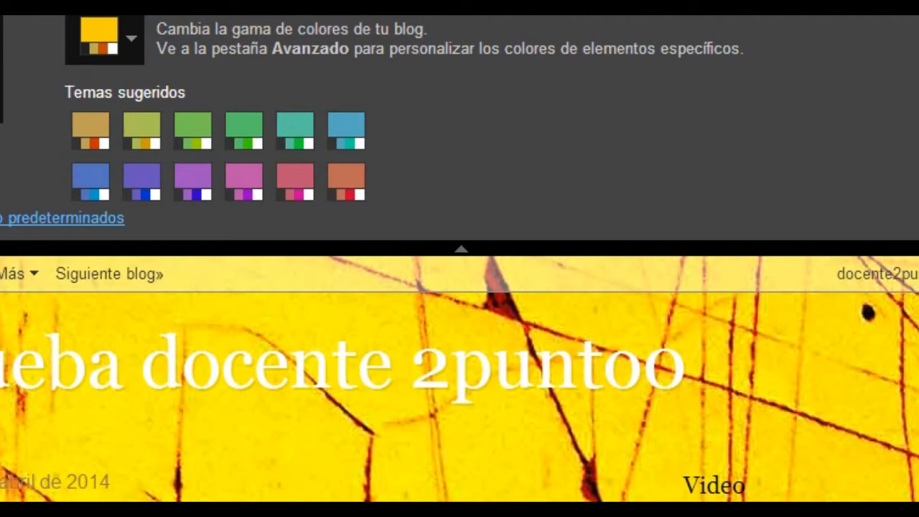
scroll(460, 377, "down", 1)
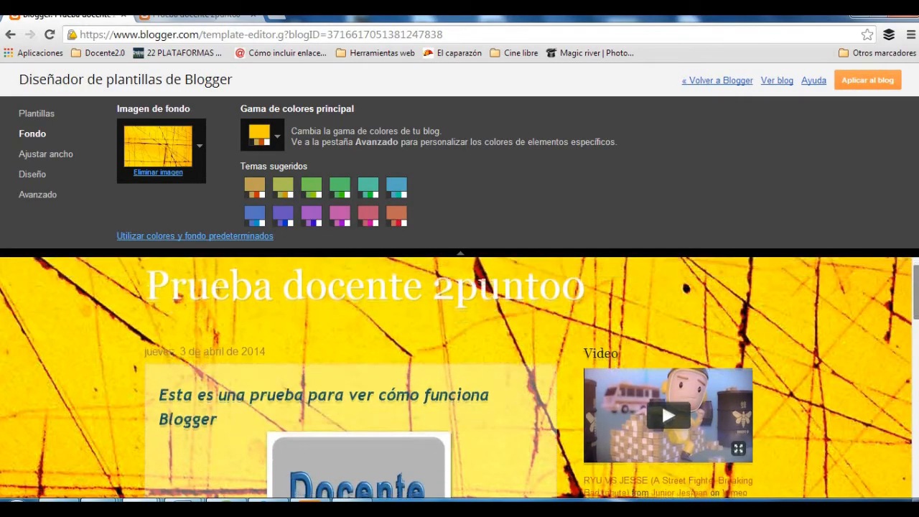
scroll(460, 377, "down", 2)
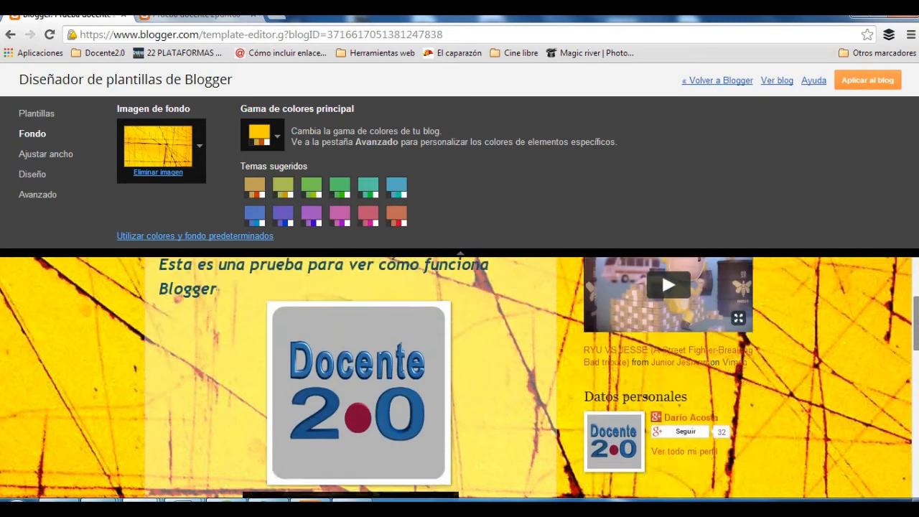
scroll(459, 377, "up", 3)
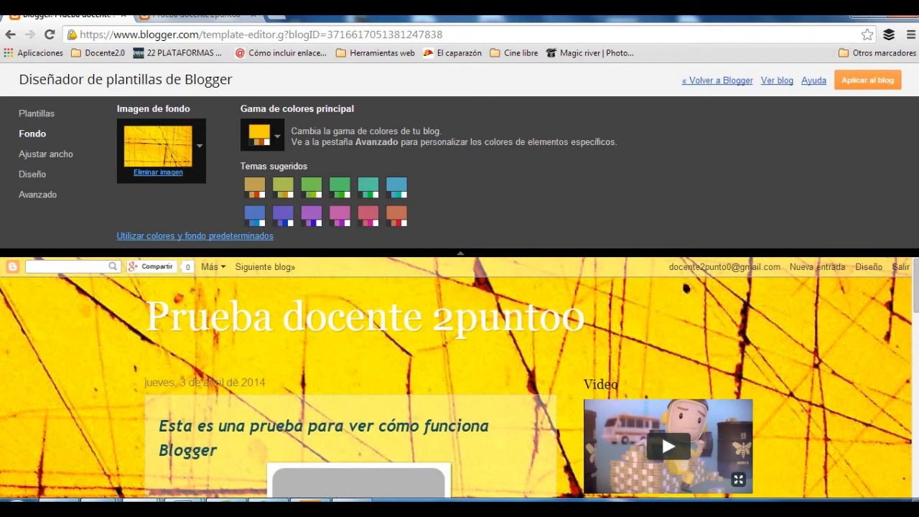
scroll(460, 378, "down", 2)
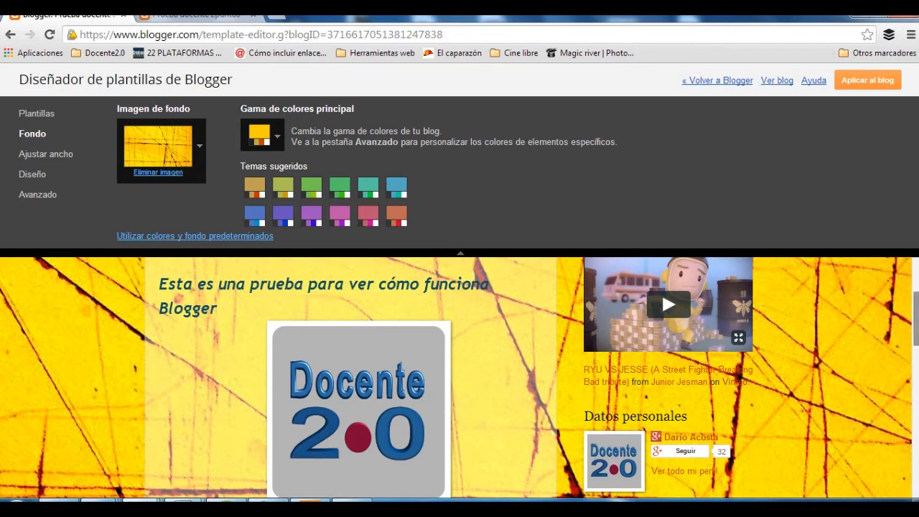
scroll(460, 373, "up", 5)
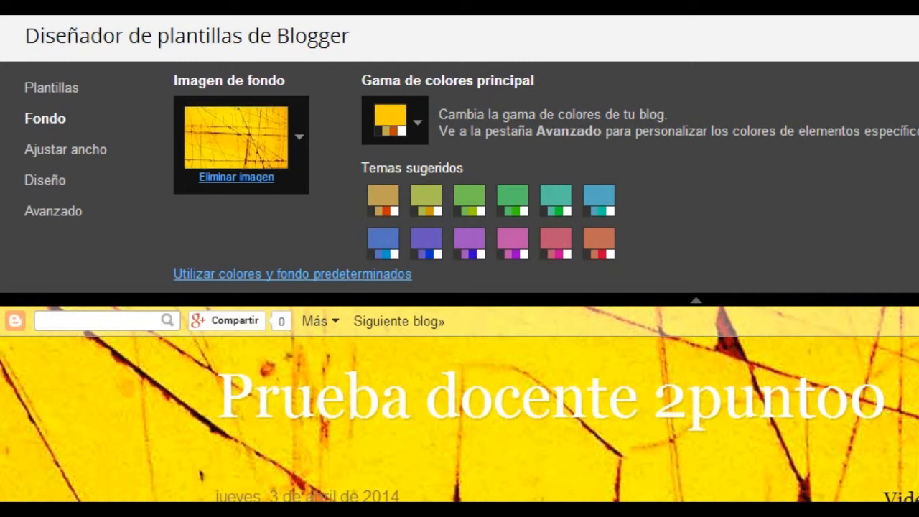
Step: Set the width of the full blog to 1230 px and check how the posts fit in the preview
left_click(65, 150)
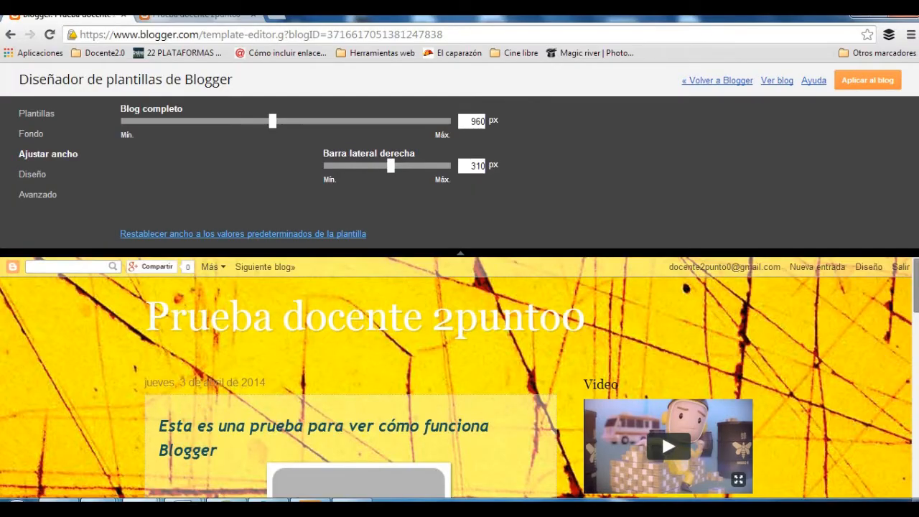
scroll(459, 402, "down", 5)
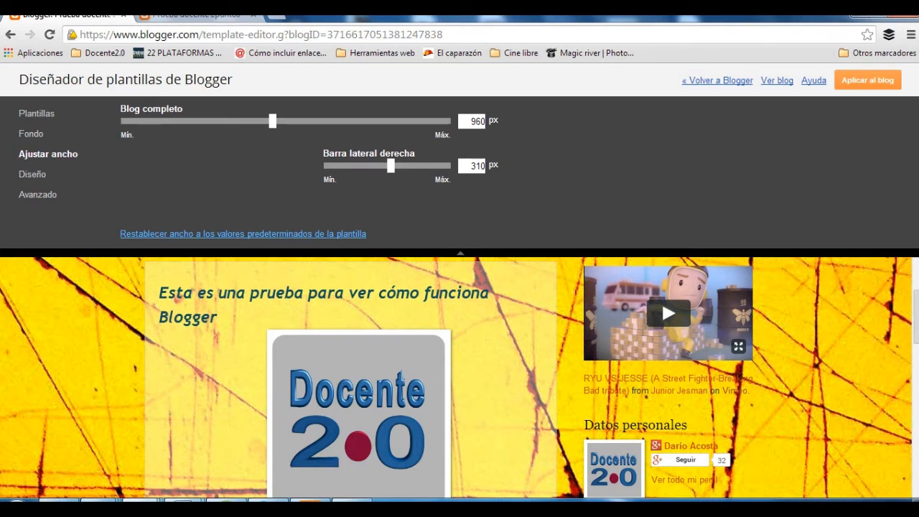
left_click_drag(273, 121, 241, 121)
left_click_drag(260, 121, 362, 121)
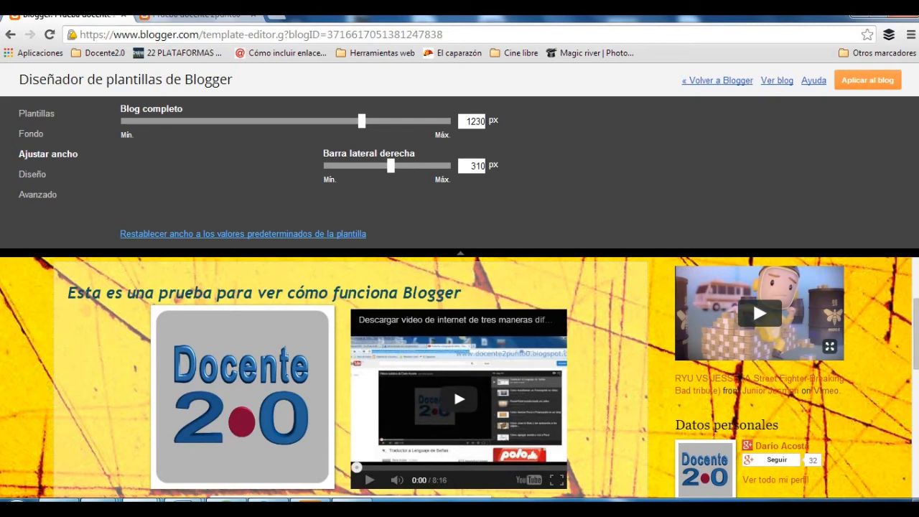
scroll(460, 379, "down", 2)
scroll(459, 379, "up", 3)
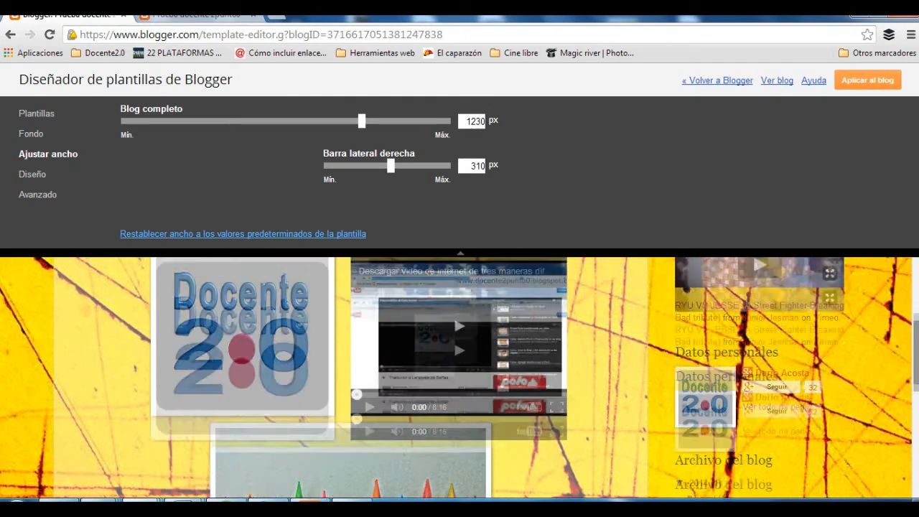
scroll(459, 379, "down", 1)
scroll(459, 379, "down", 1)
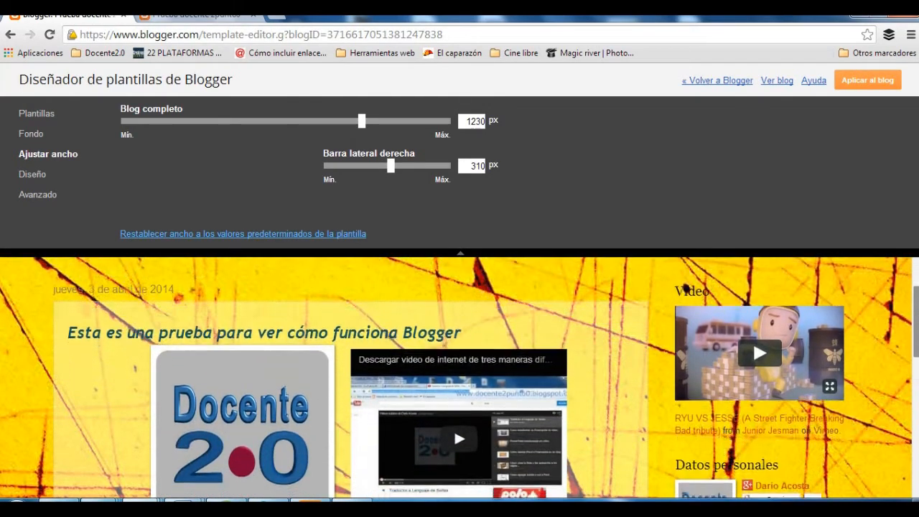
scroll(460, 380, "up", 1)
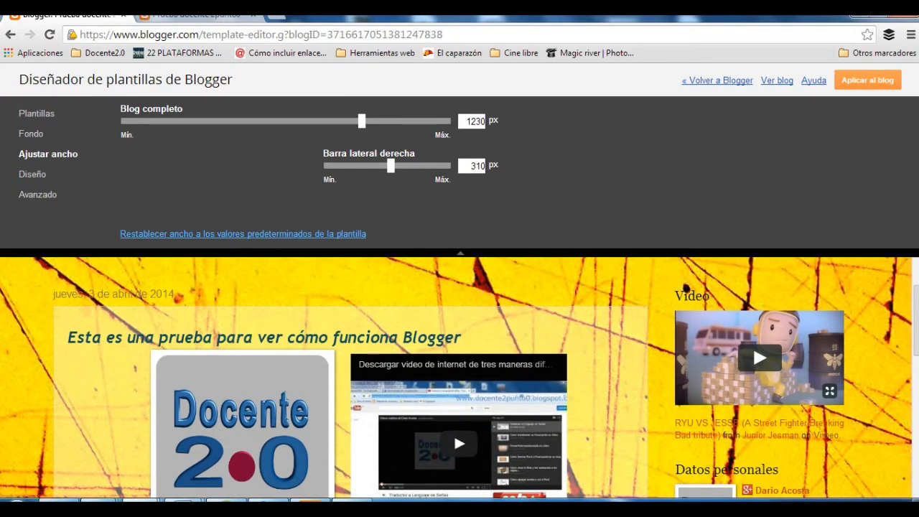
Step: Try a width of 390 px for the right sidebar and narrow it to slightly less than its initial width
left_click_drag(390, 166, 416, 165)
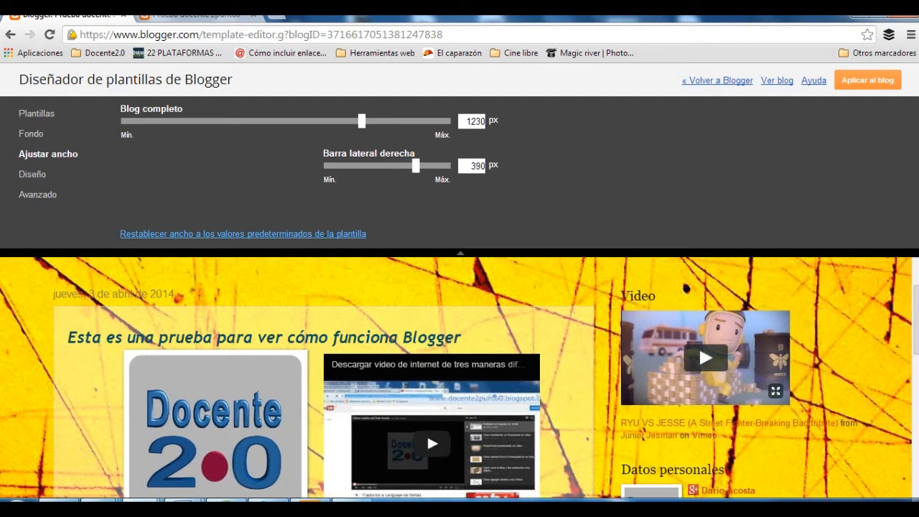
left_click_drag(416, 166, 381, 166)
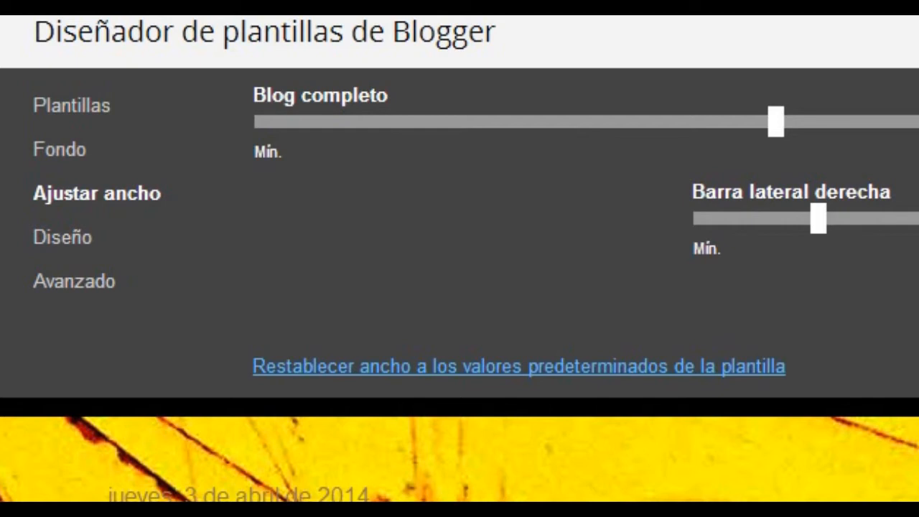
Step: Try the blog body layout with a single sidebar to the left of the posts
left_click(64, 237)
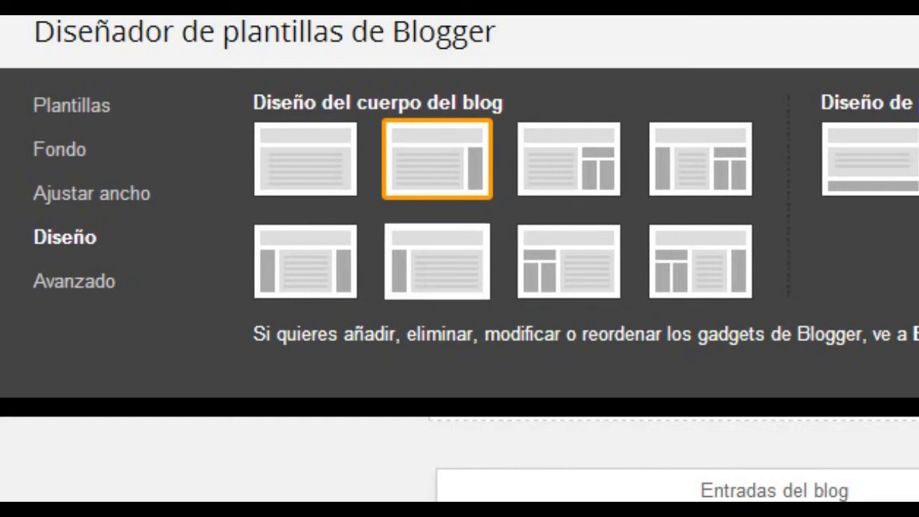
left_click(438, 261)
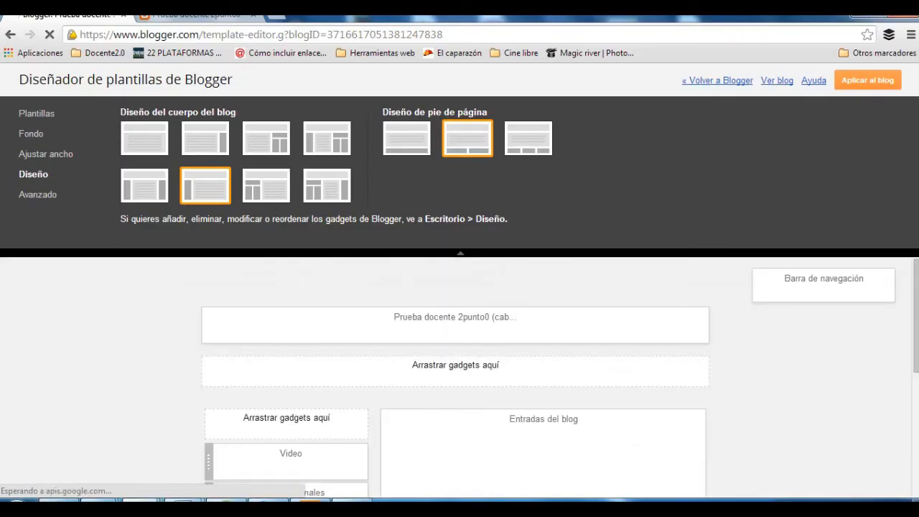
scroll(456, 377, "down", 2)
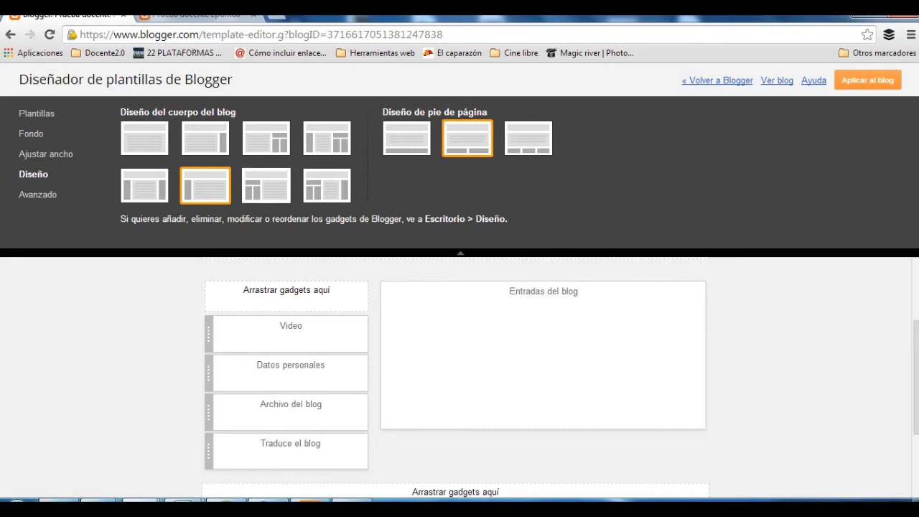
Step: Choose the body layout whose left sidebar splits into two columns below a full-width area, comparing it with the single right-sidebar layout
left_click(267, 186)
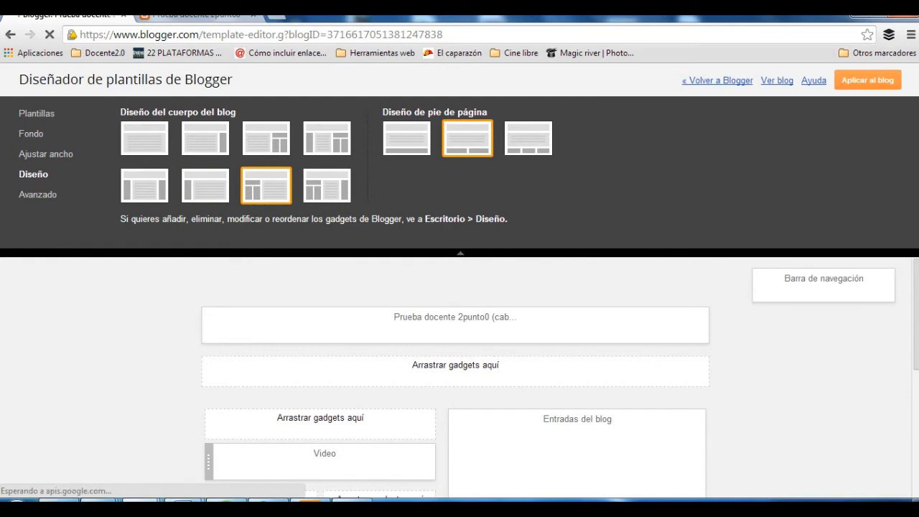
left_click_drag(916, 314, 916, 367)
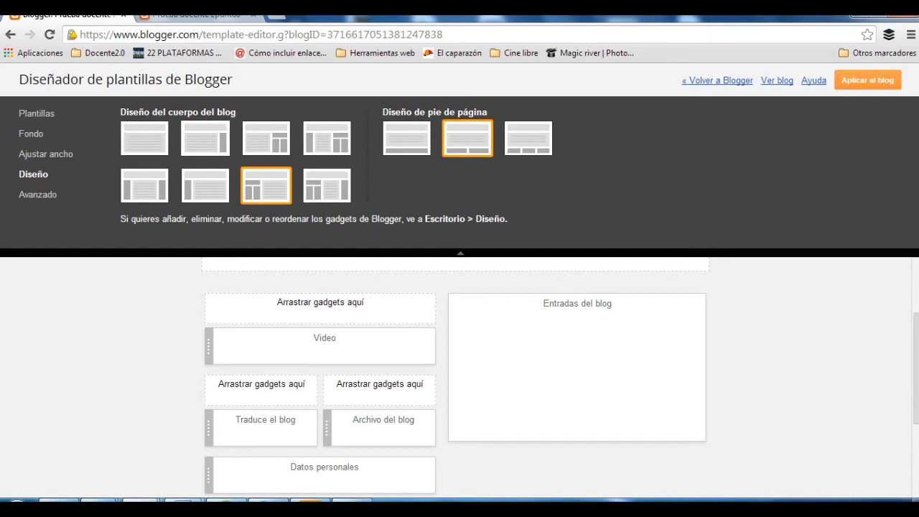
left_click(206, 139)
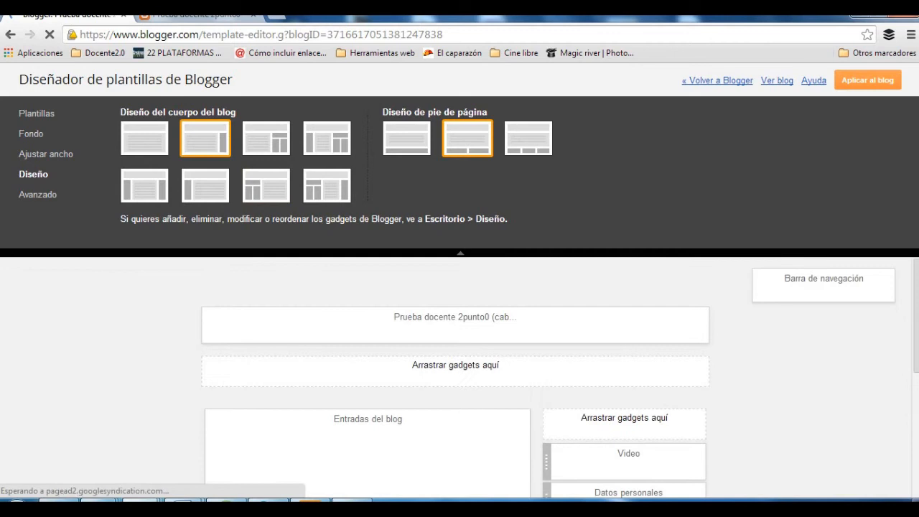
left_click(267, 186)
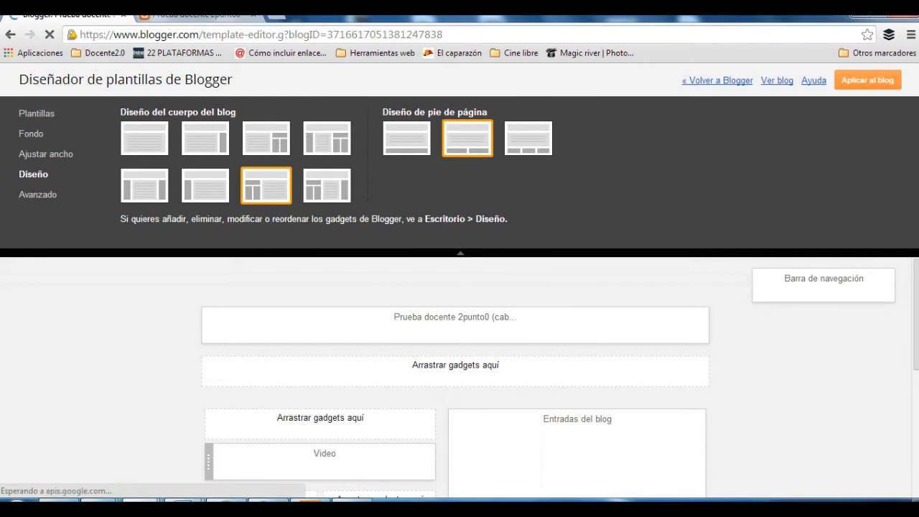
double_click(266, 186)
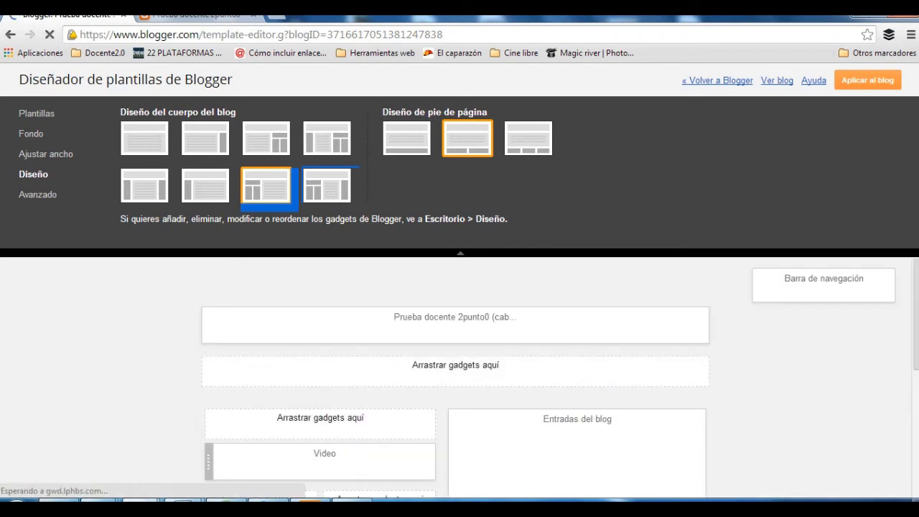
Step: Open the advanced settings for the page text, review the blog preview, and choose the Impact font
left_click(38, 195)
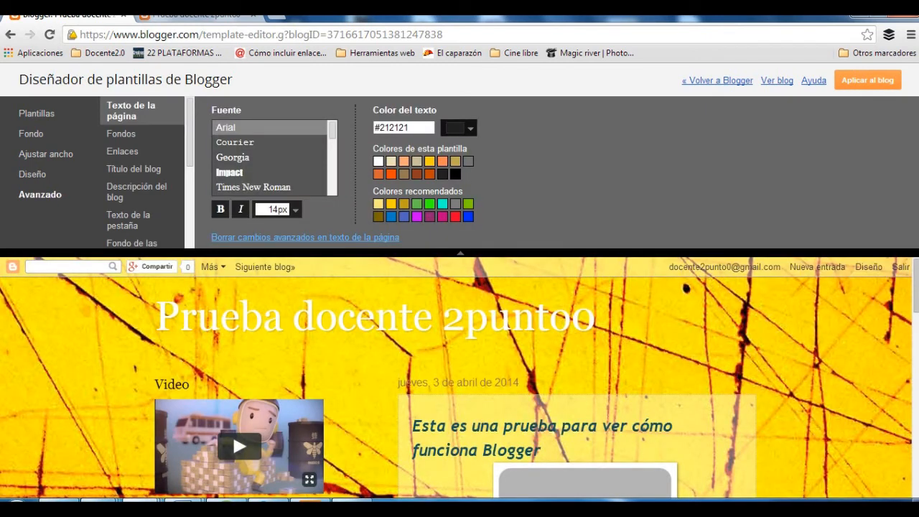
scroll(460, 374, "down", 3)
scroll(460, 374, "up", 2)
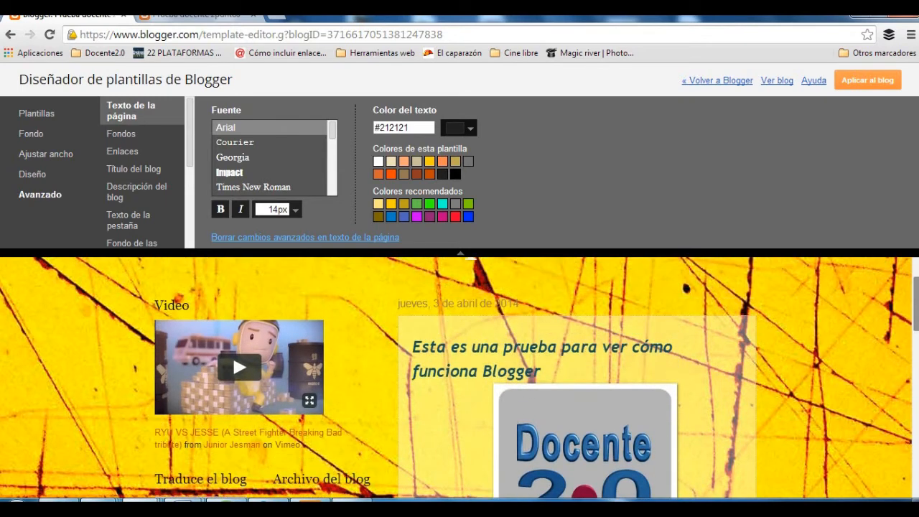
scroll(460, 374, "down", 1)
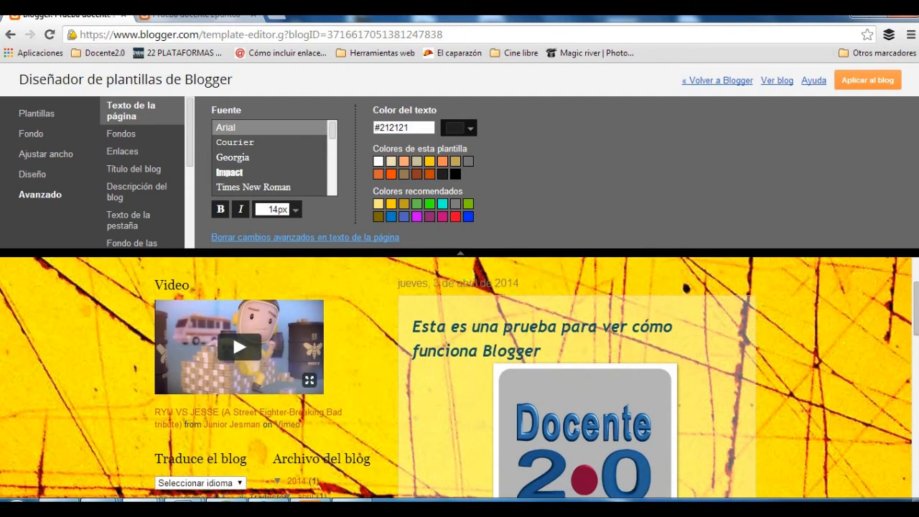
scroll(459, 373, "up", 2)
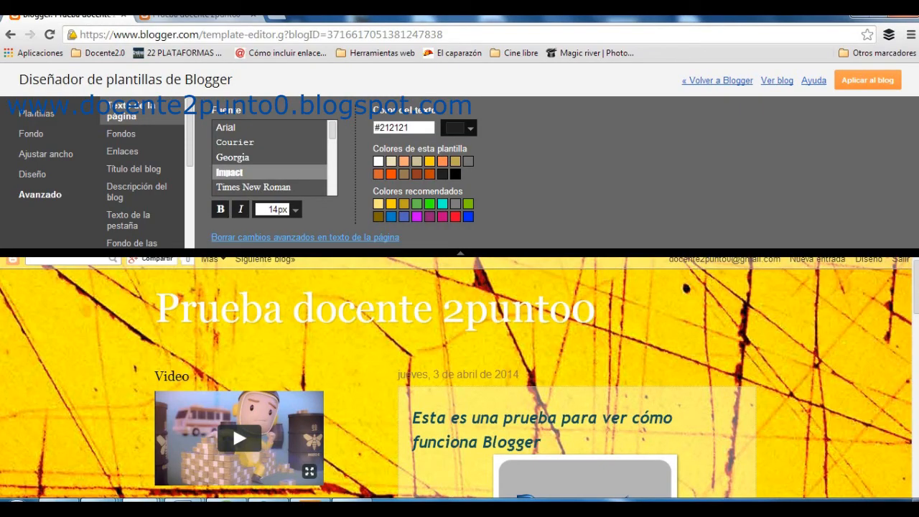
Step: Open the advanced blog title settings, try the Impact, Bentham and Arvo fonts, and set the title font to Chewy
left_click(134, 170)
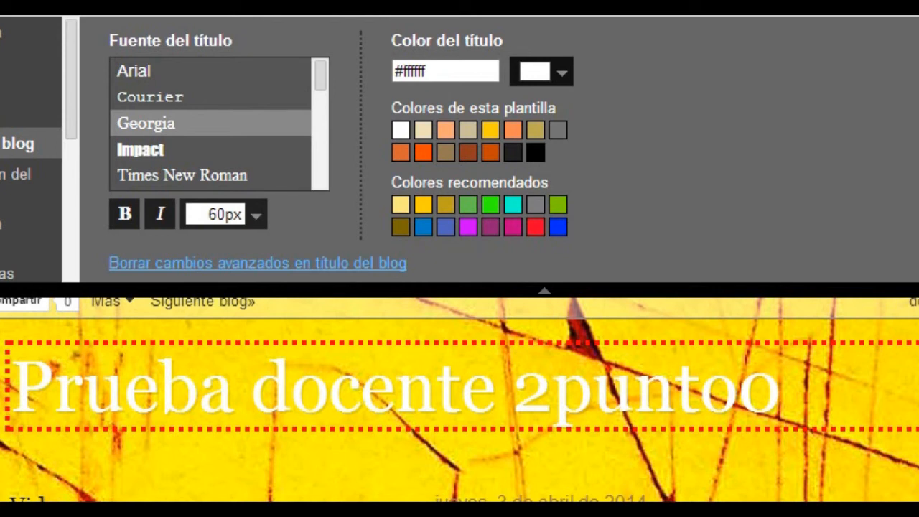
left_click(141, 149)
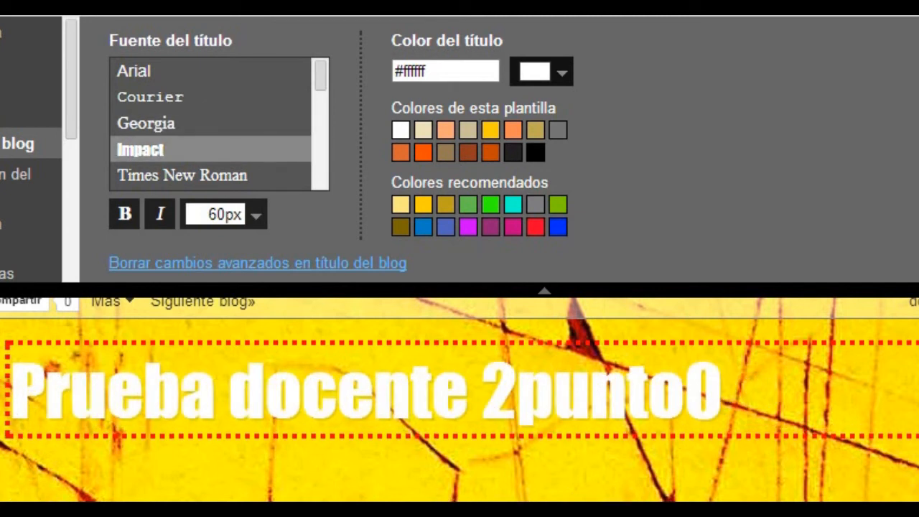
scroll(210, 124, "down", 3)
scroll(211, 124, "down", 3)
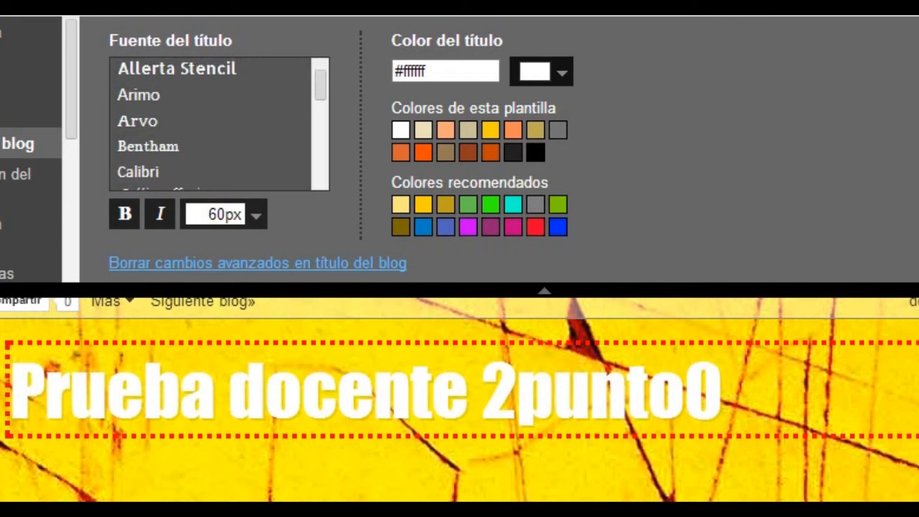
left_click(148, 146)
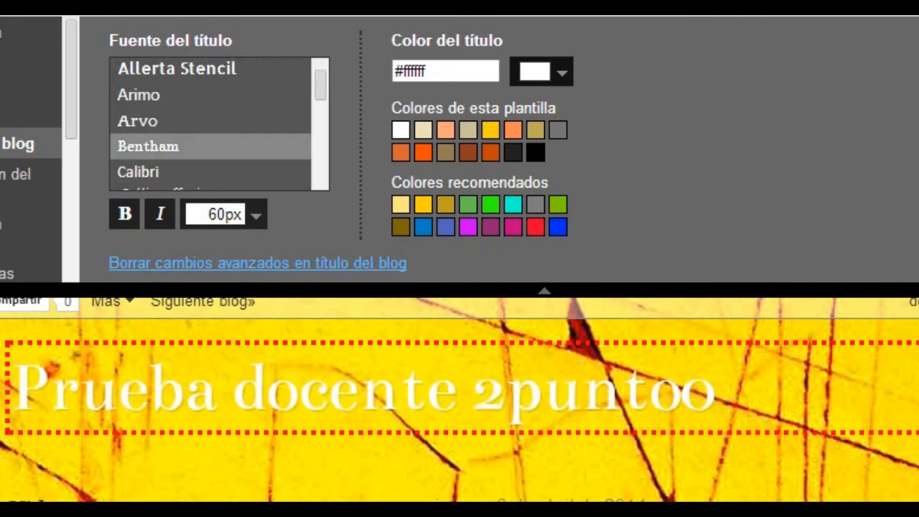
left_click(138, 121)
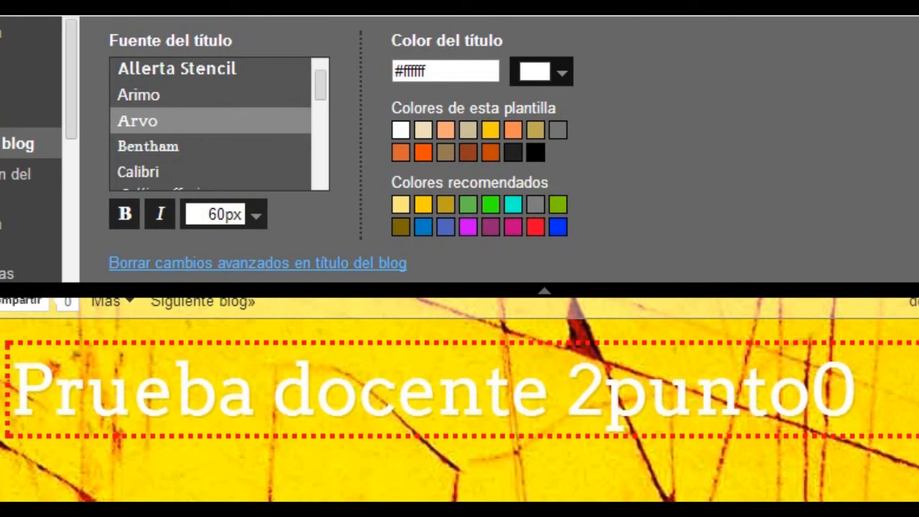
scroll(210, 123, "down", 3)
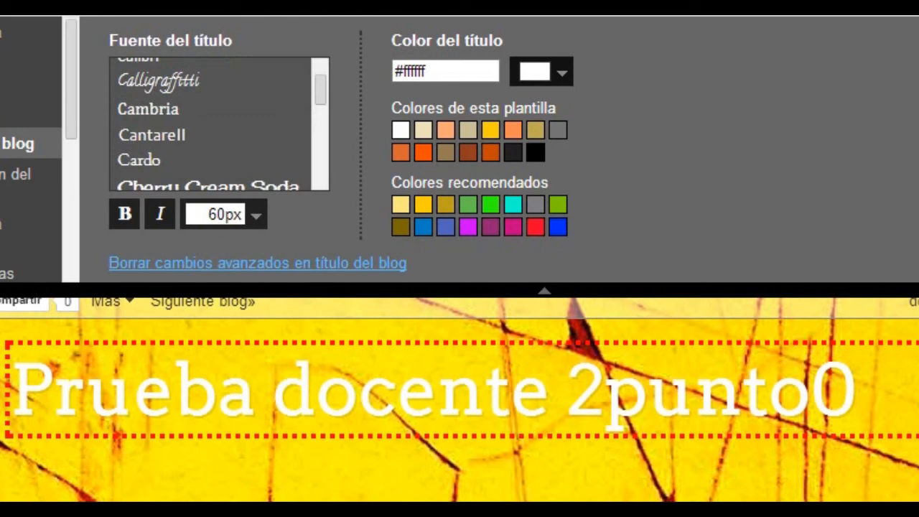
scroll(211, 124, "down", 3)
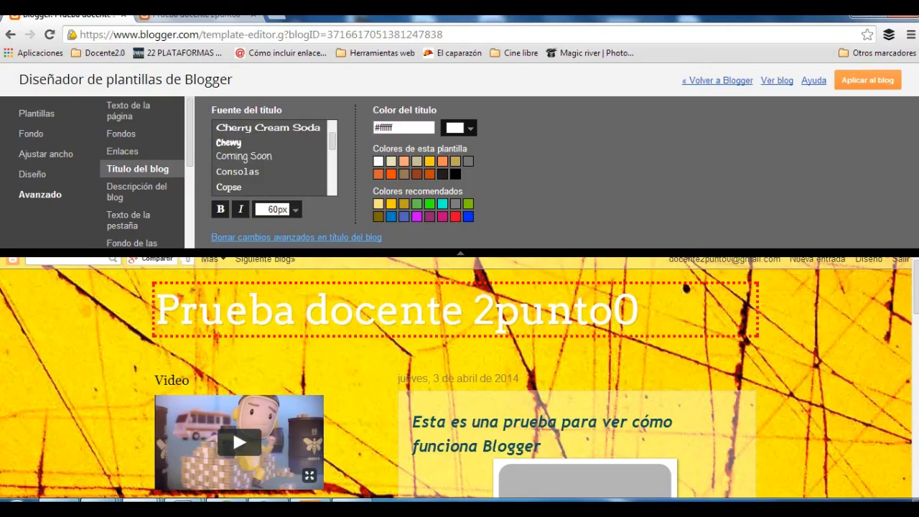
left_click(229, 143)
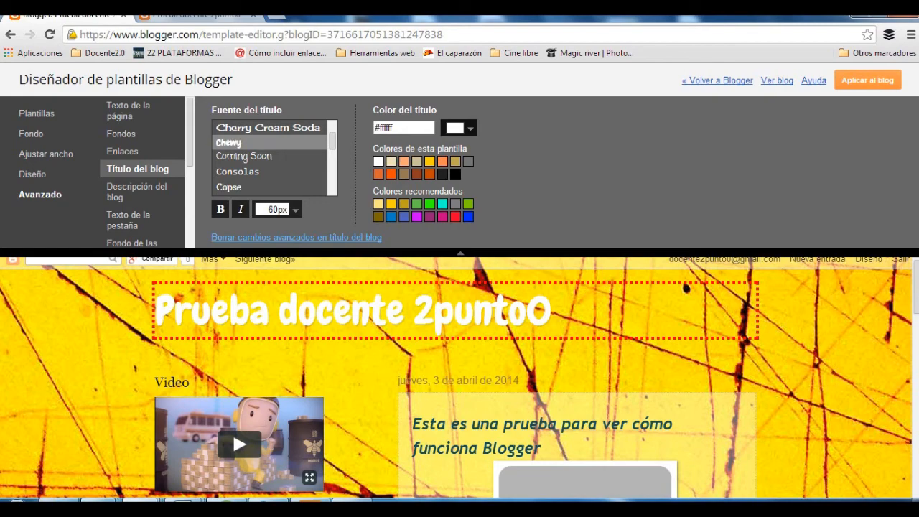
Step: Set the blog title's size to 70 px and colour it reddish brown from the template colours
left_click(295, 209)
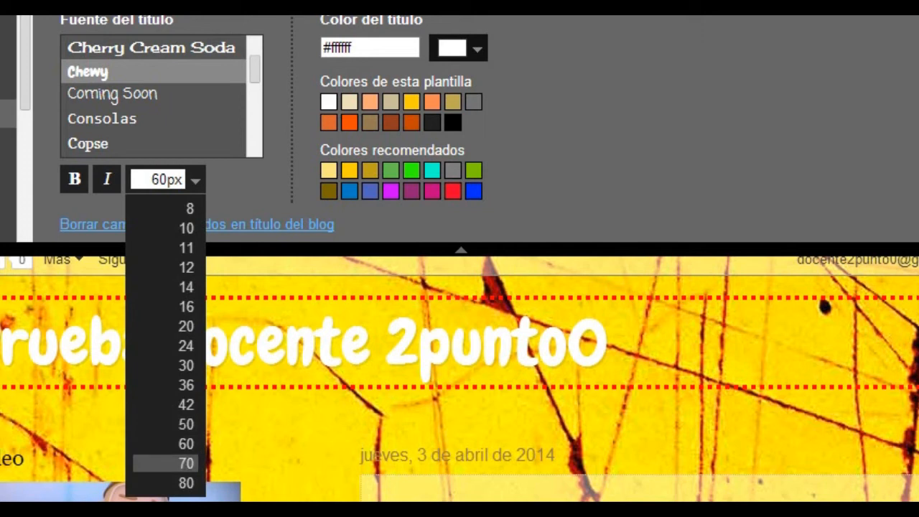
left_click(166, 463)
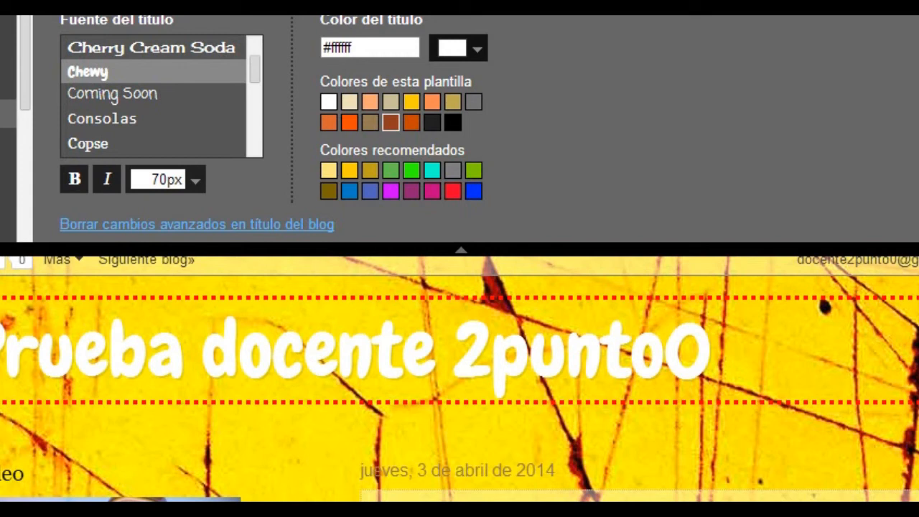
left_click(391, 123)
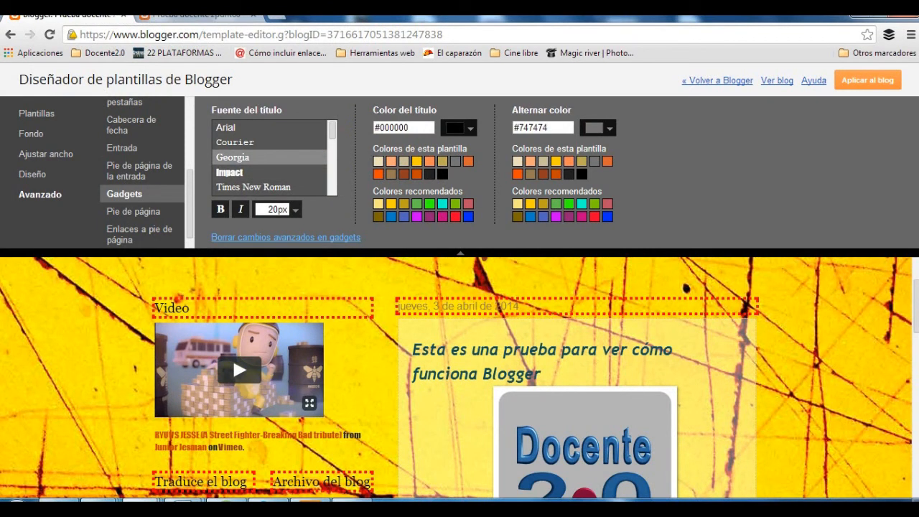
Step: Try Dancing Script for the gadget titles, and set their font to Fontdiner Swanky
scroll(273, 157, "down", 4)
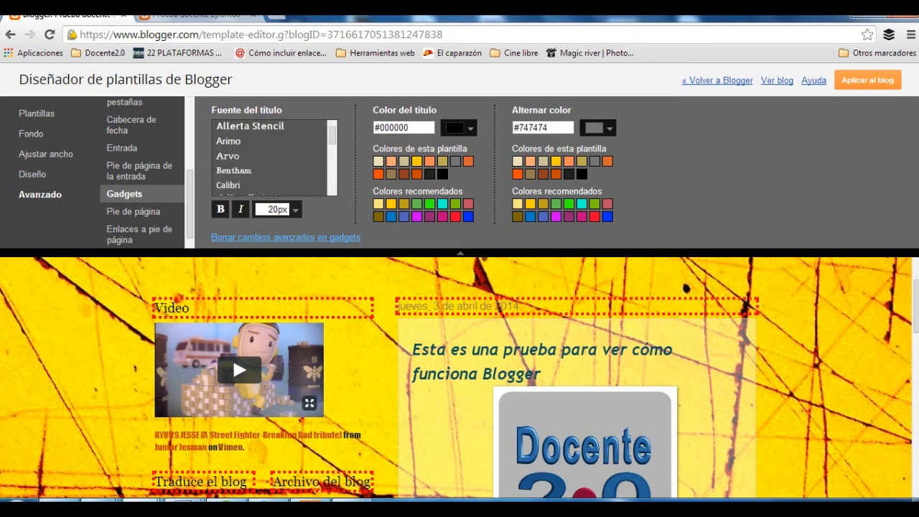
scroll(273, 156, "down", 2)
scroll(273, 156, "down", 2)
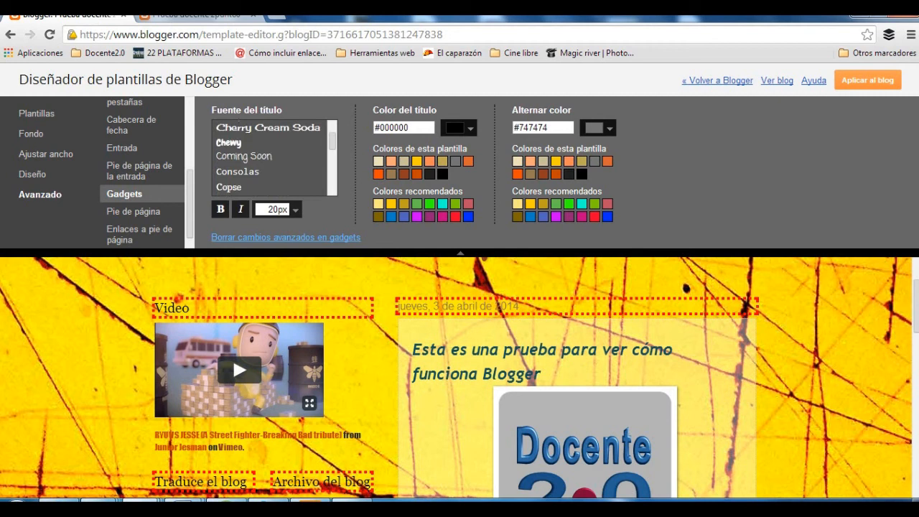
scroll(273, 157, "down", 2)
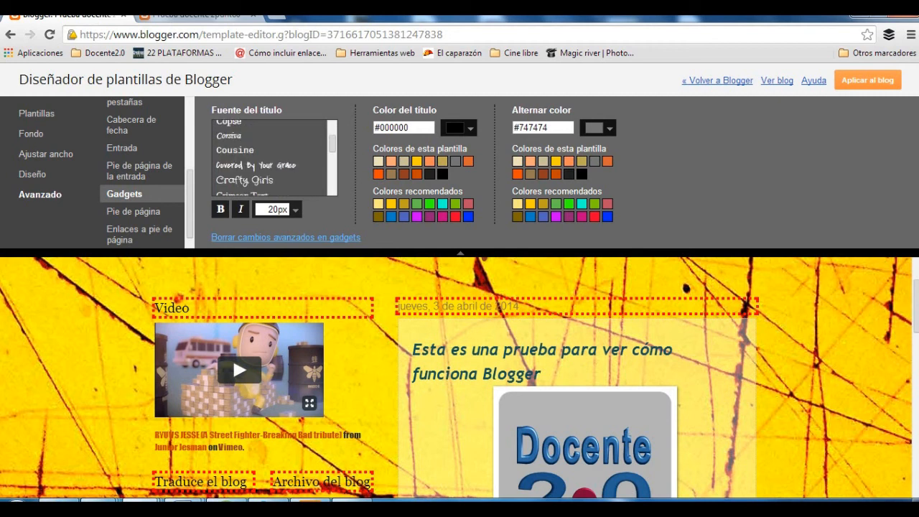
scroll(273, 156, "down", 2)
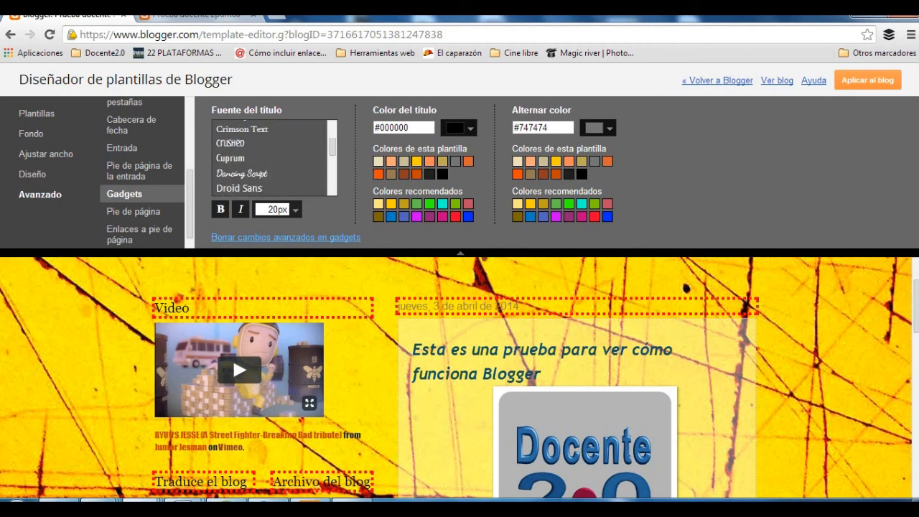
left_click(243, 174)
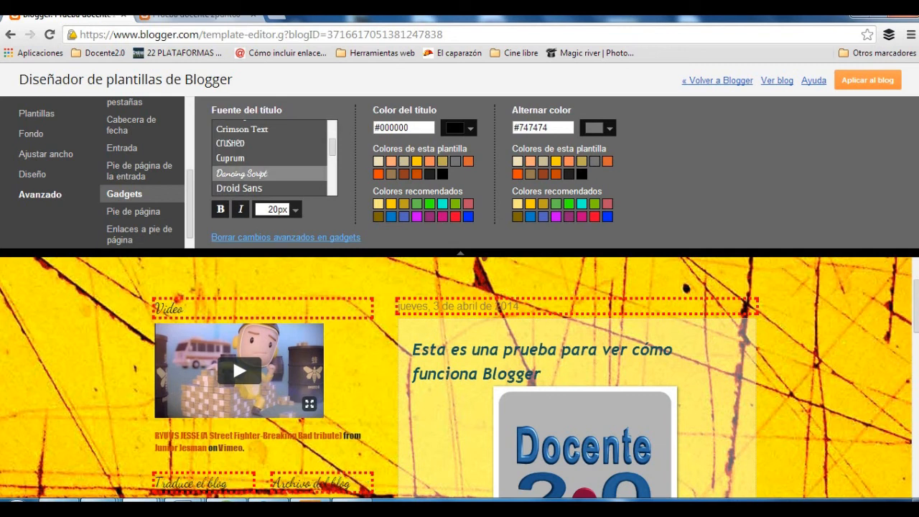
scroll(272, 158, "down", 2)
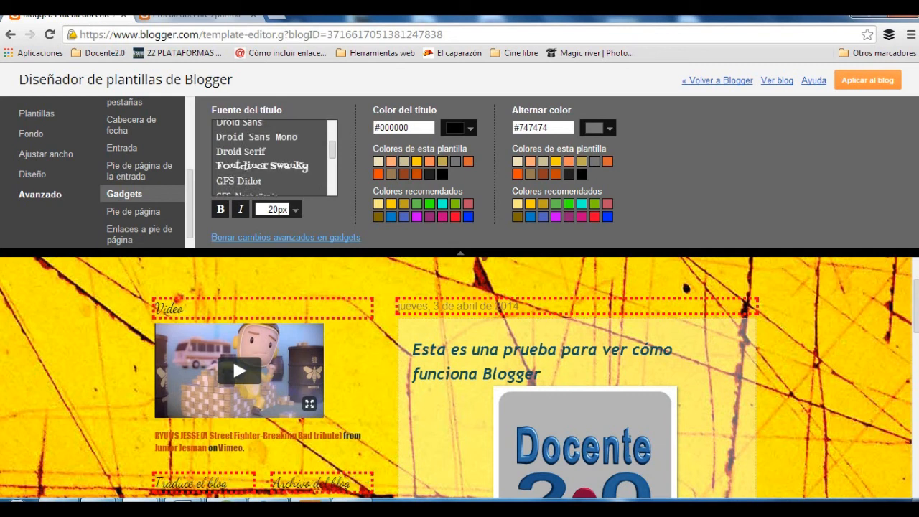
left_click(262, 166)
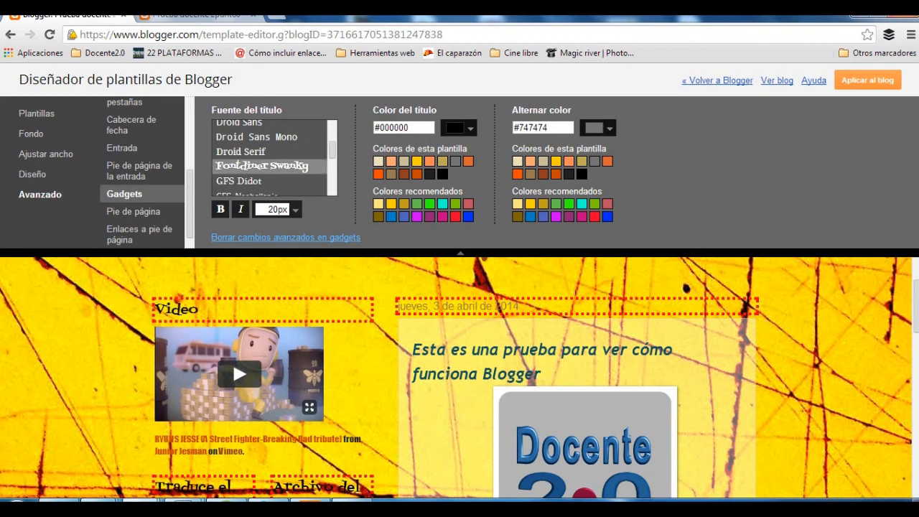
Step: Set the gadget titles' size to 30 px and their colour to the template's brown #967b53
left_click(278, 209)
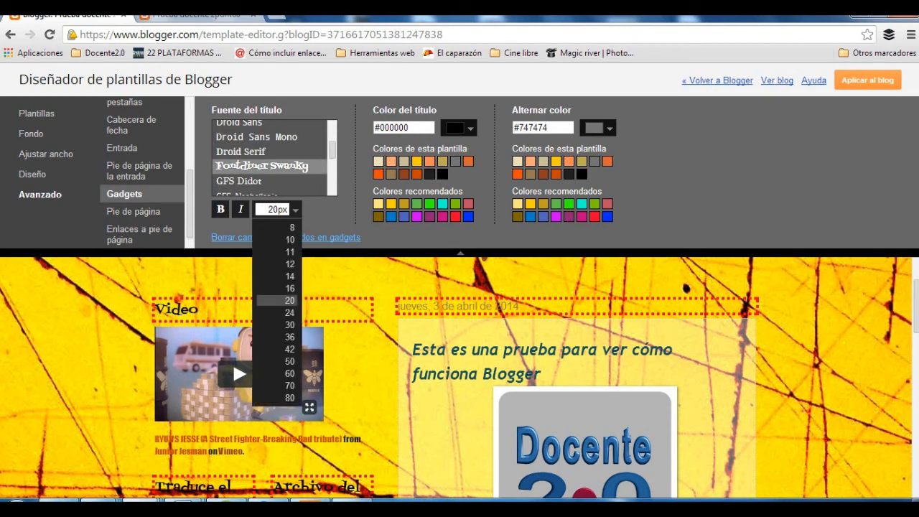
left_click(290, 326)
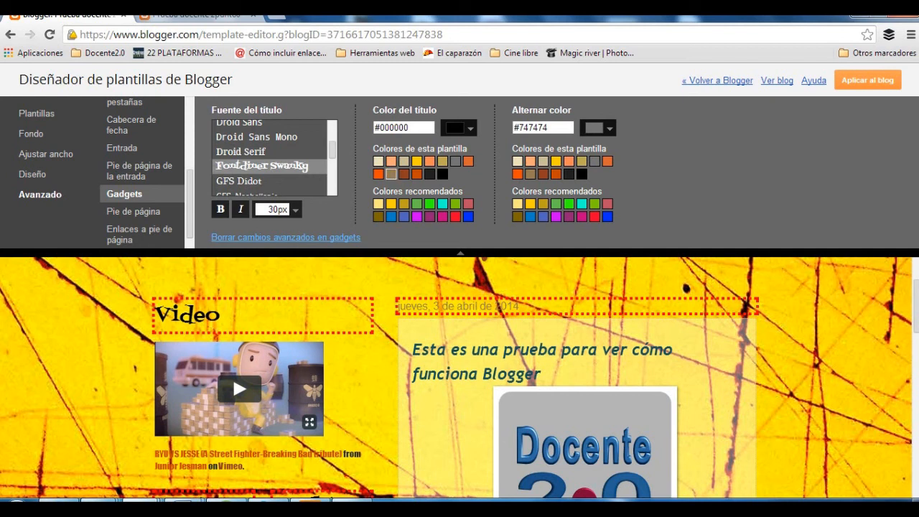
left_click(391, 174)
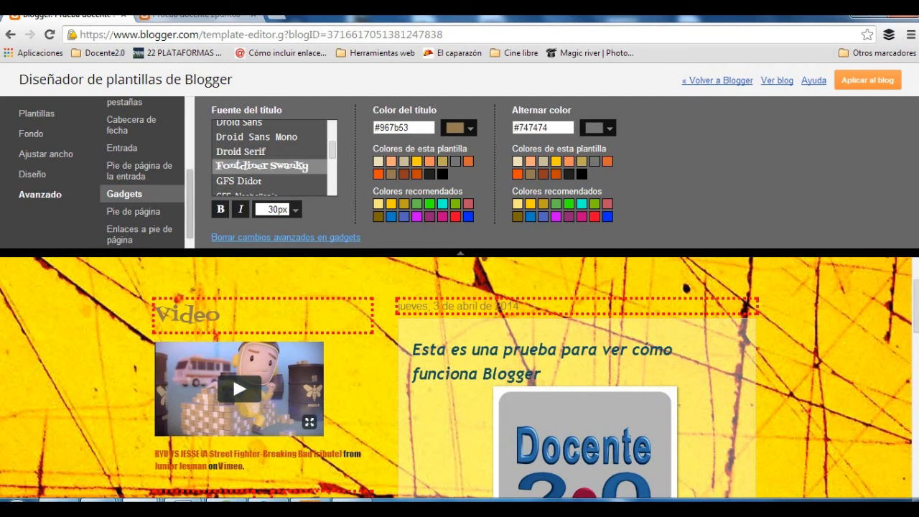
Step: Apply the template changes to the blog and close the outdated blog preview tab
scroll(143, 173, "up", 4)
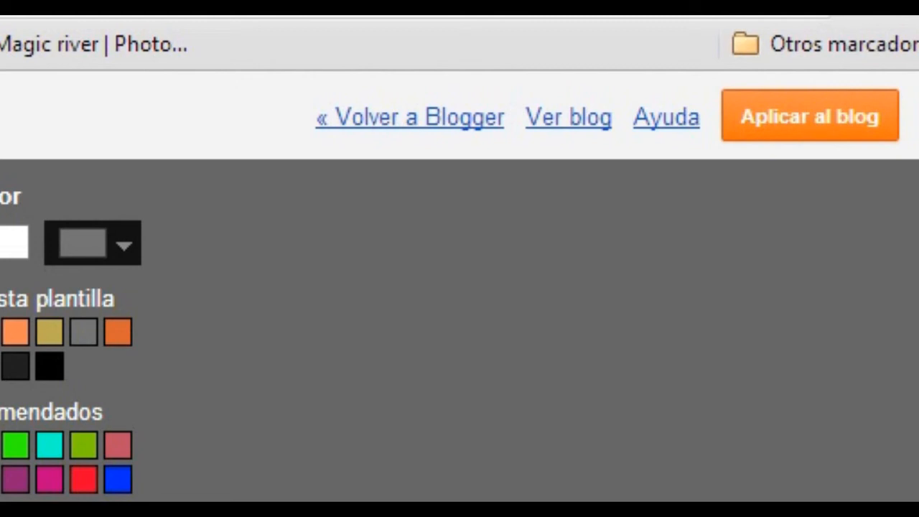
left_click(811, 116)
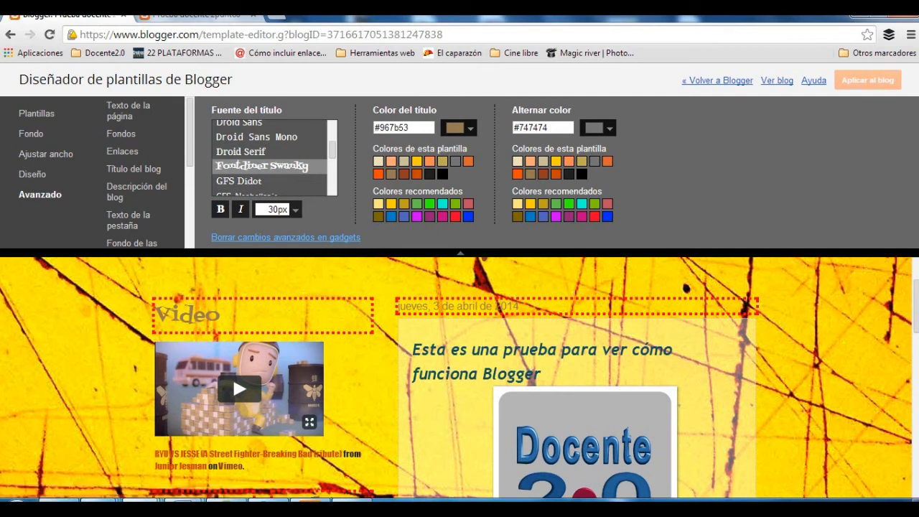
left_click(196, 16)
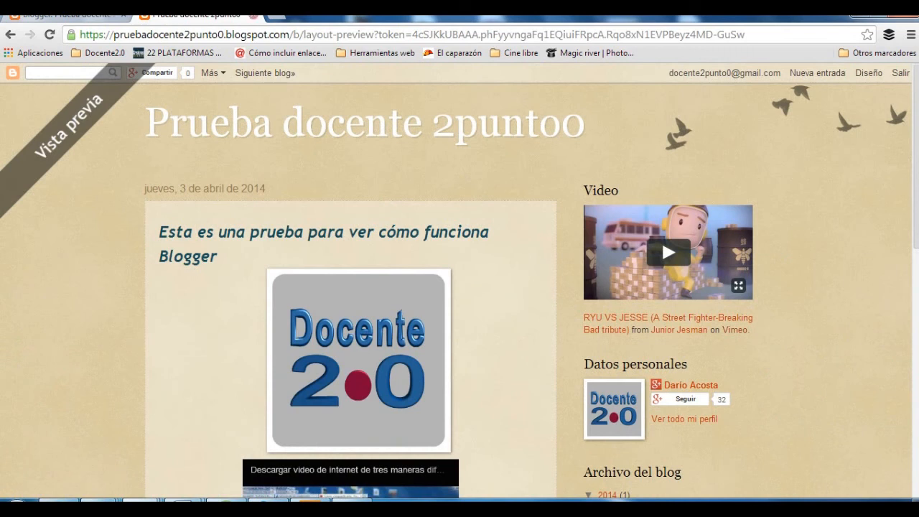
left_click(254, 16)
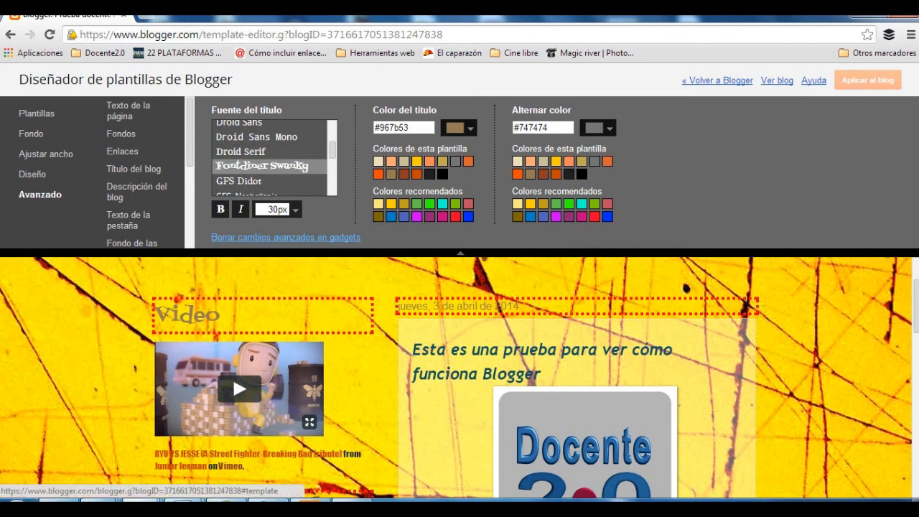
Step: Return to the Blogger template page and open the live blog to review its design down to the end of the post
left_click(720, 80)
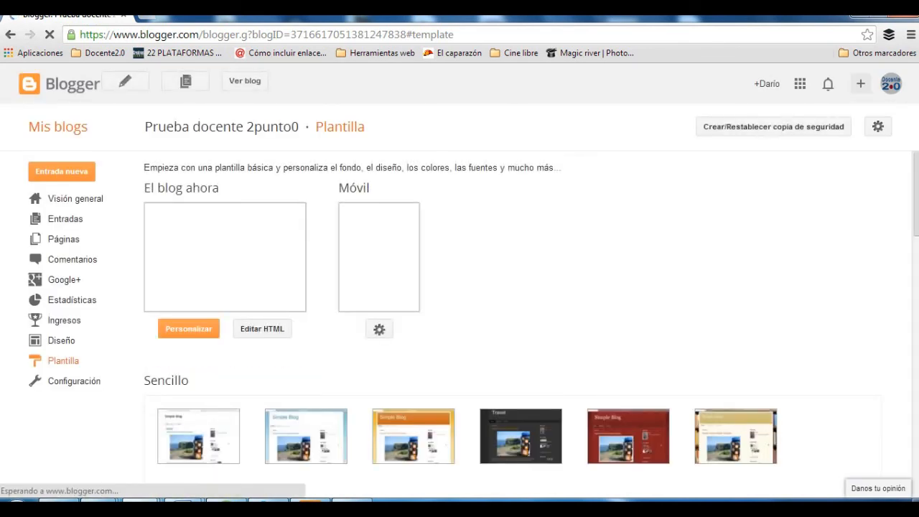
double_click(531, 126)
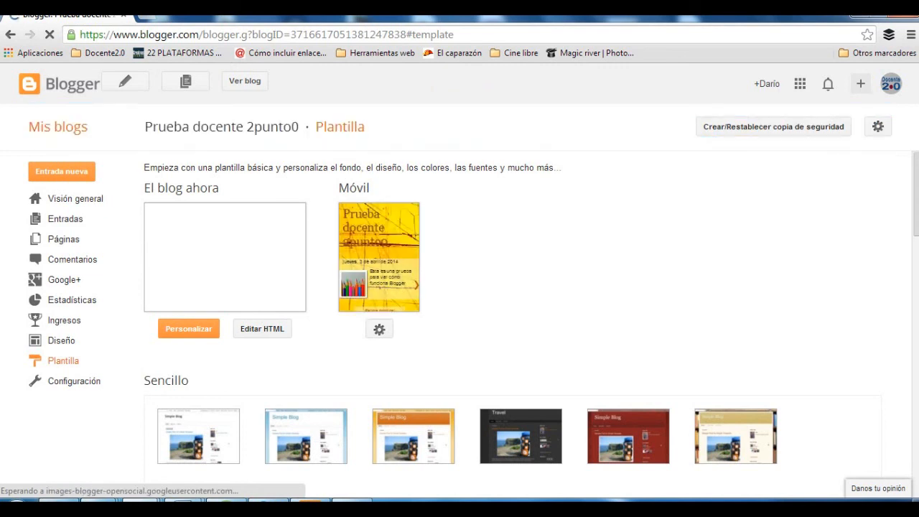
left_click(245, 81)
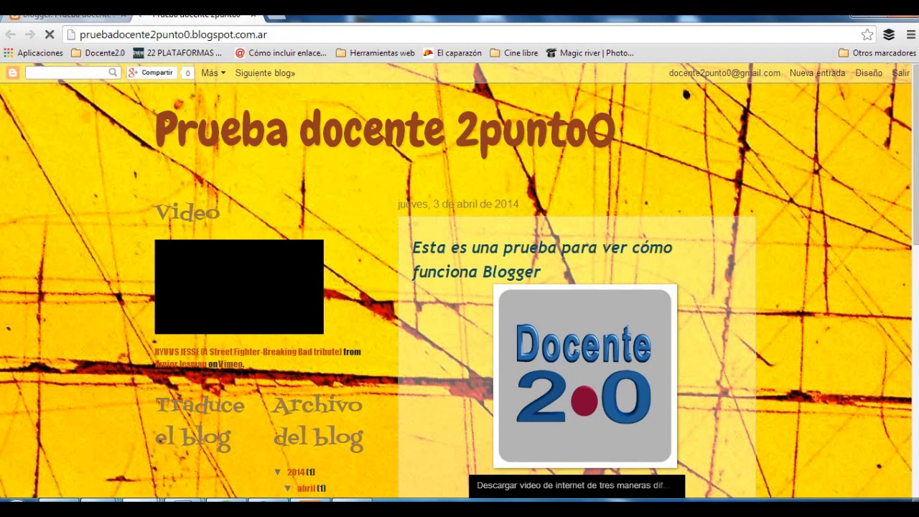
scroll(459, 287, "down", 3)
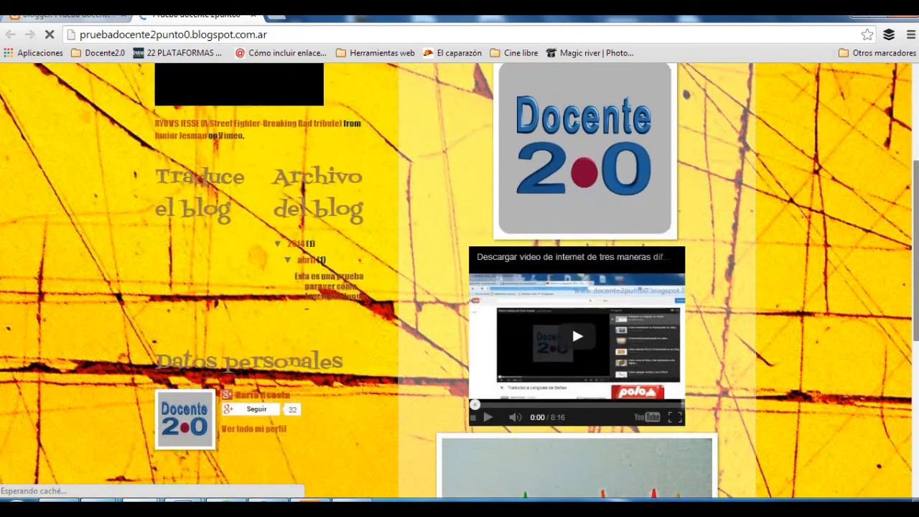
scroll(460, 288, "down", 4)
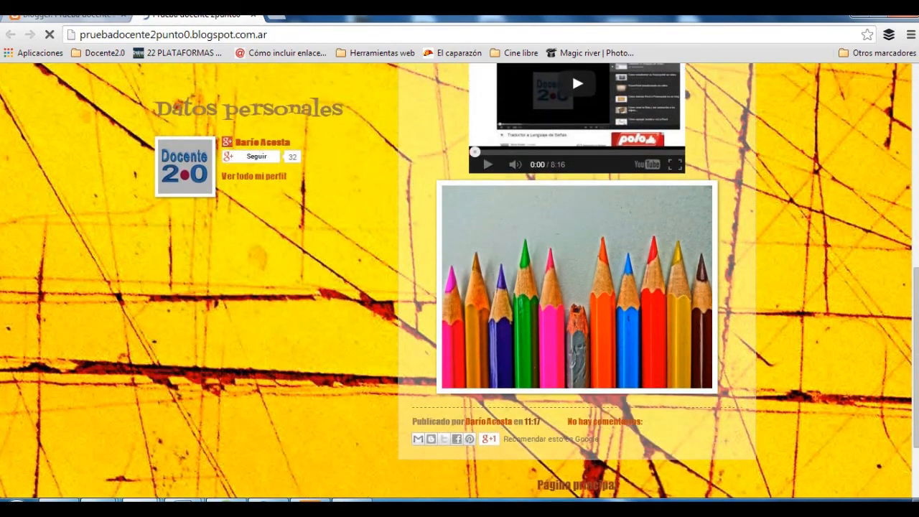